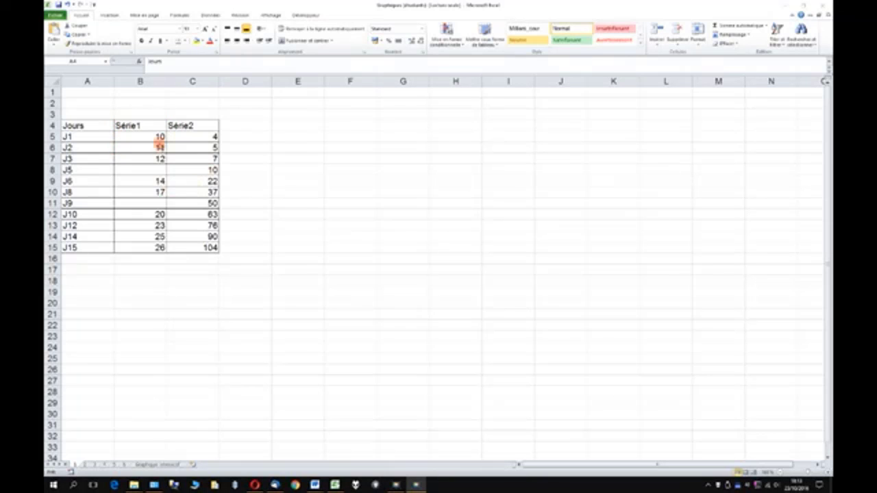
Step: Insert a 2D line chart with markers from the Jours and Série1 data in A4:B15 and place it beside the table
click(143, 171)
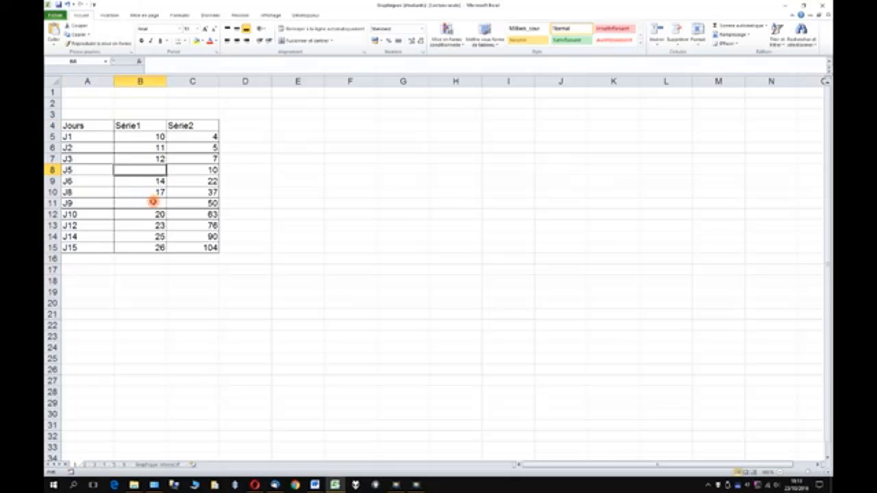
click(102, 126)
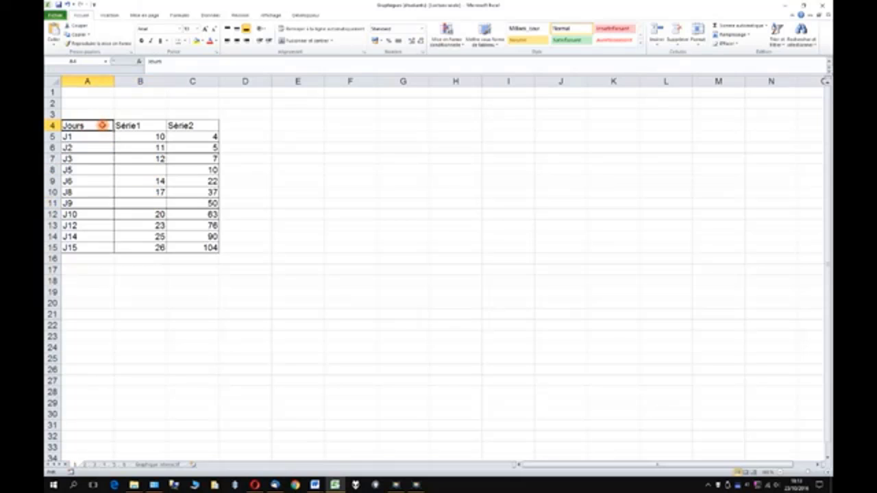
drag(101, 125, 146, 250)
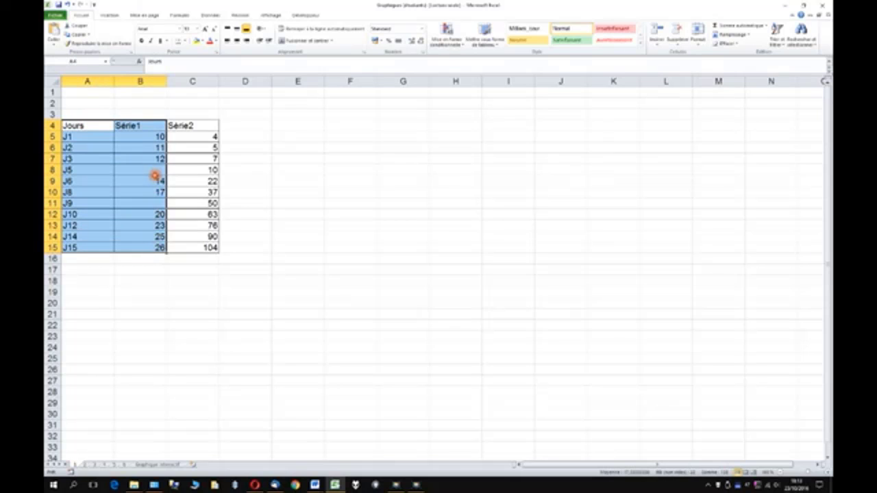
click(110, 15)
click(236, 39)
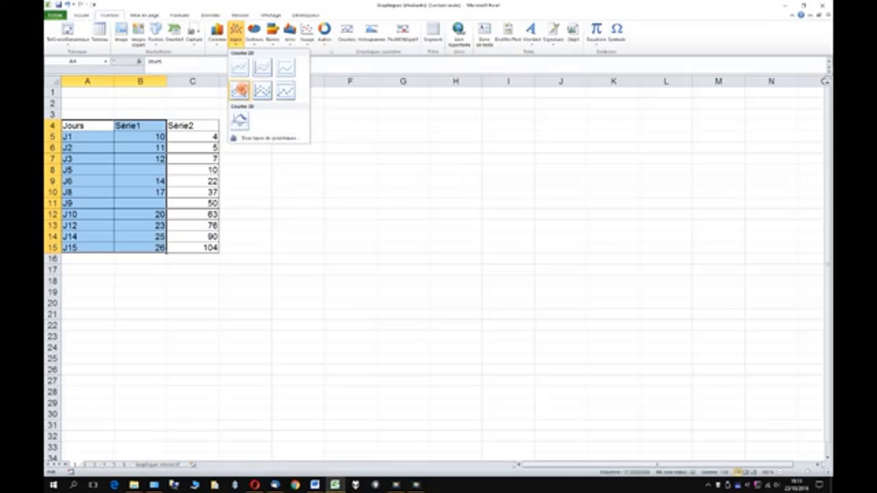
click(239, 89)
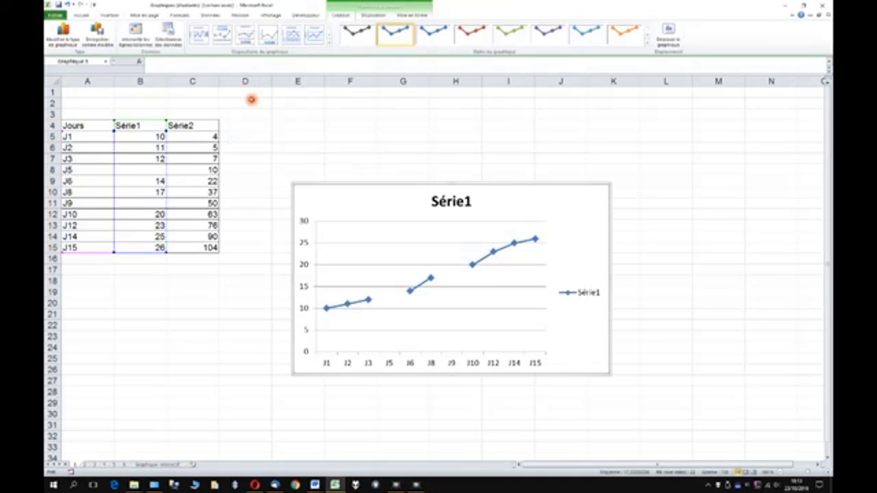
drag(490, 200, 457, 151)
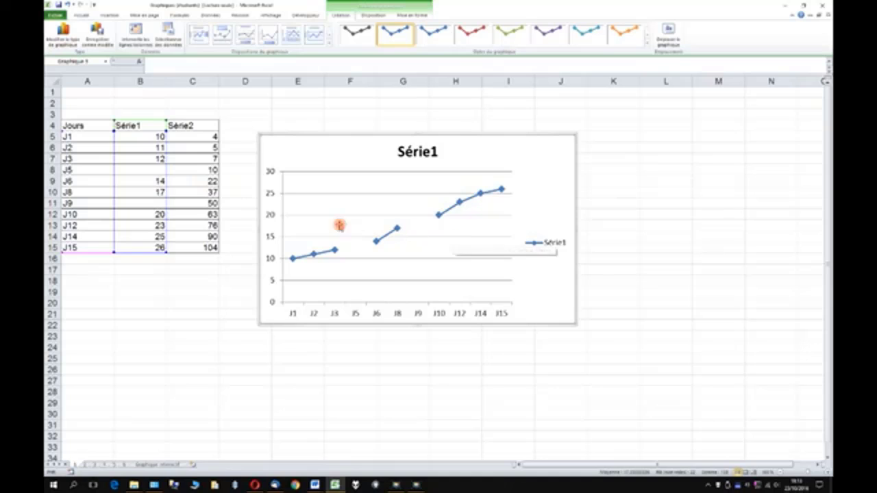
Step: Enter the formula =NA() in the empty Série1 cell for J5 (B8)
click(154, 171)
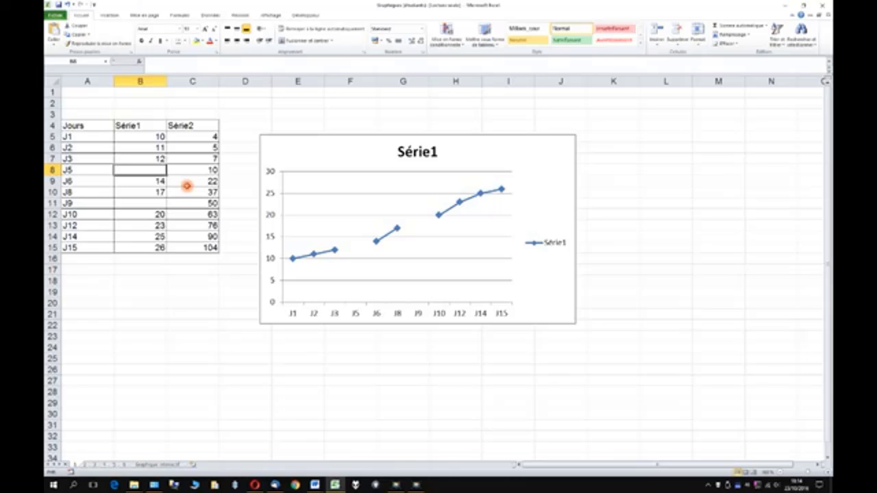
text(=NA)
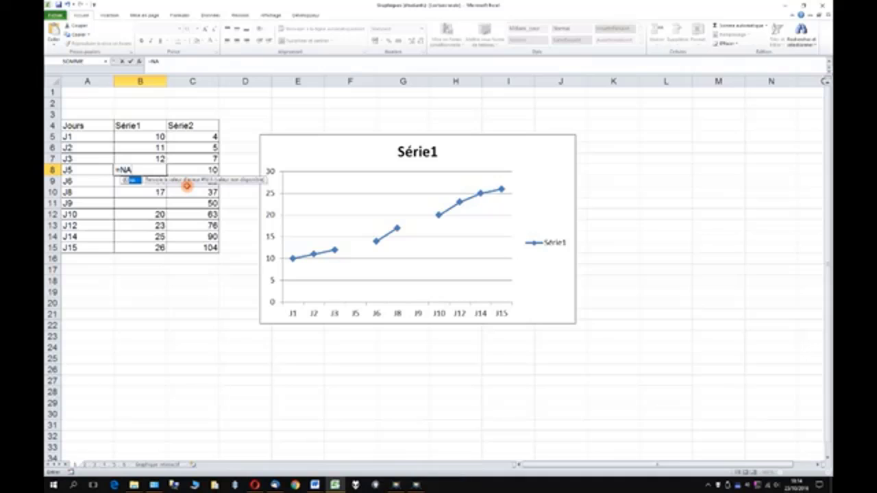
text(())
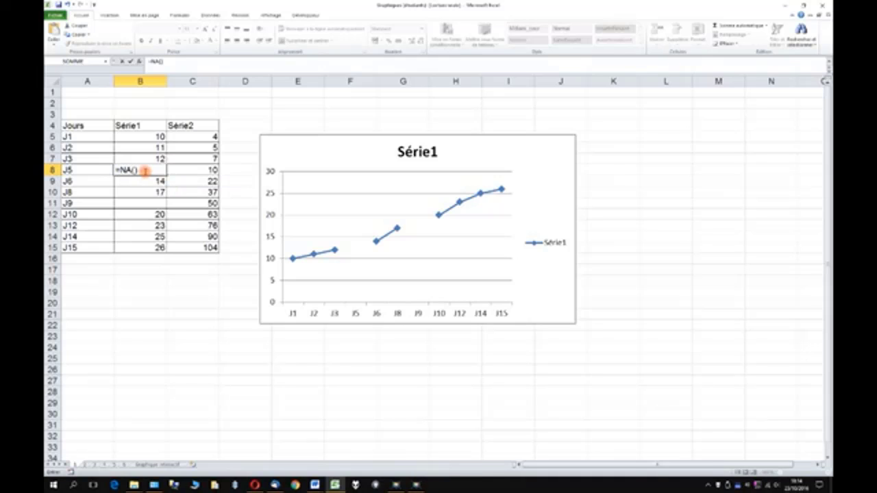
key(Return)
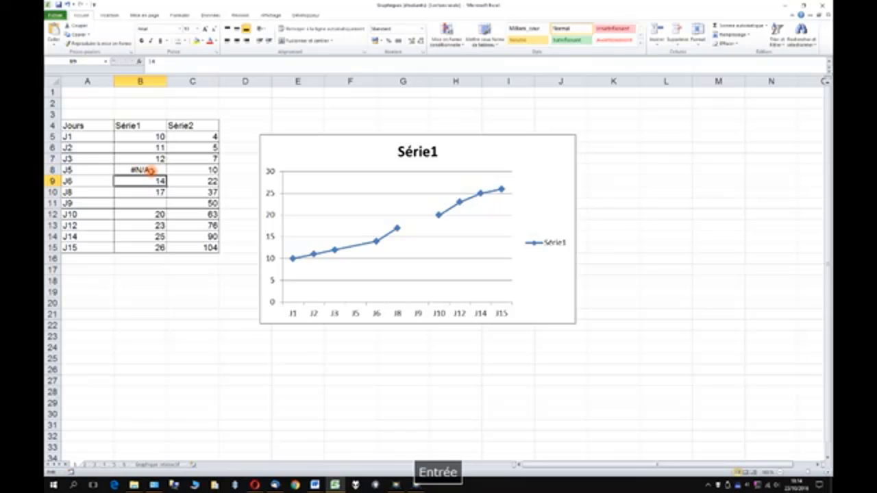
Step: Copy the =NA() formula from B8 into the empty Série1 cell for J9 (B11)
click(147, 170)
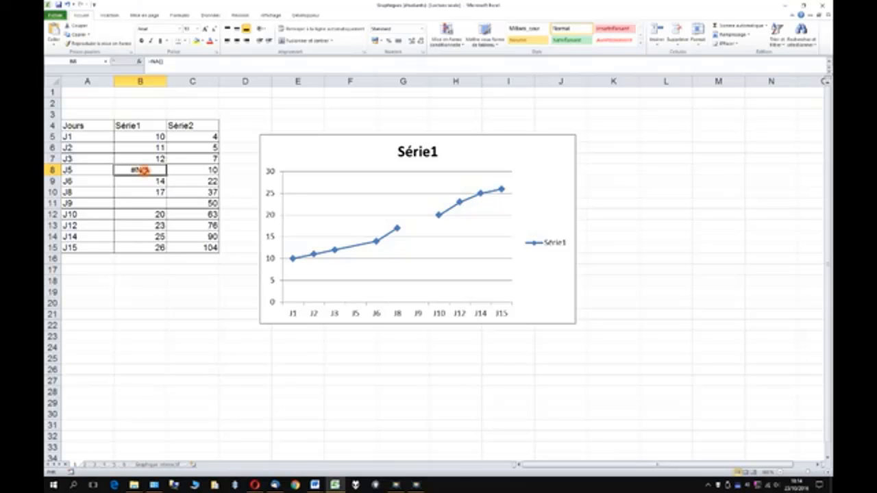
key(ctrl+c)
click(146, 203)
key(ctrl+v)
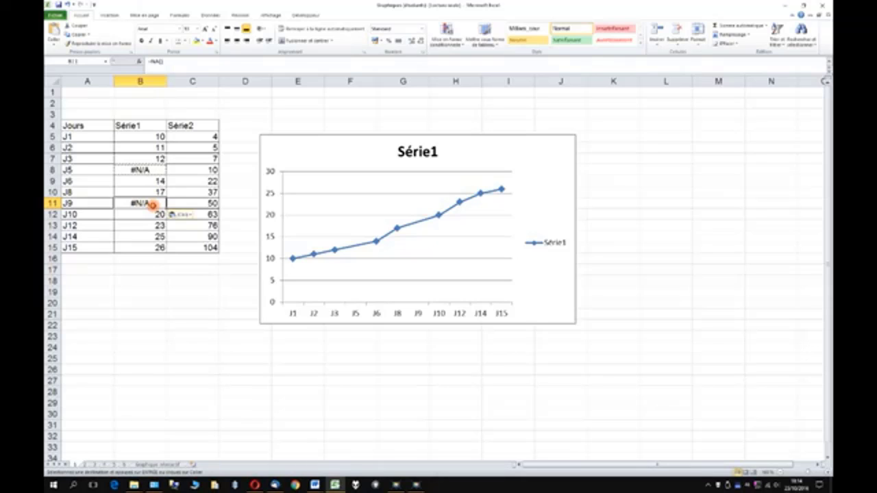
Step: Add an exponential trendline to the Série1 curve, displaying its equation and R² coefficient on the chart
click(504, 184)
key(F9)
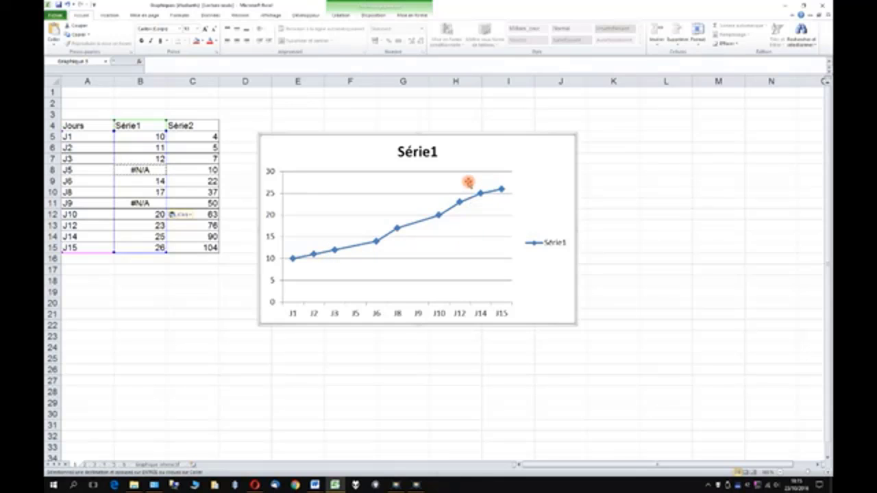
click(414, 222)
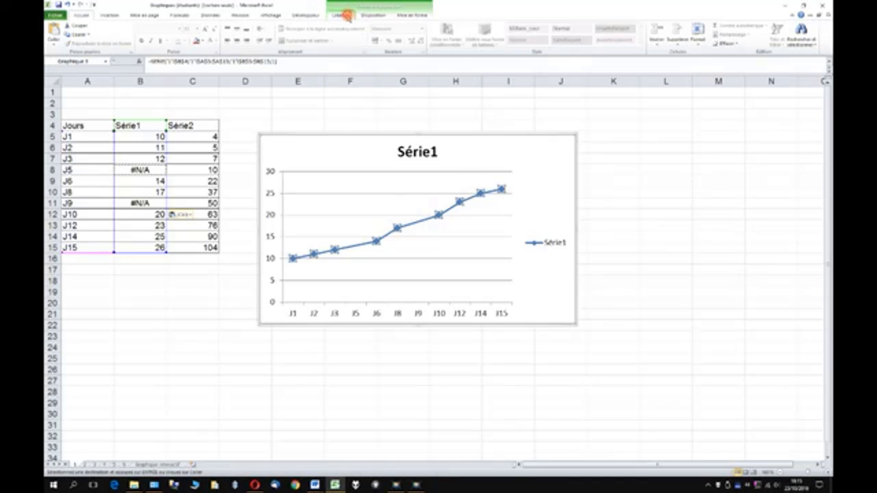
click(343, 15)
click(370, 15)
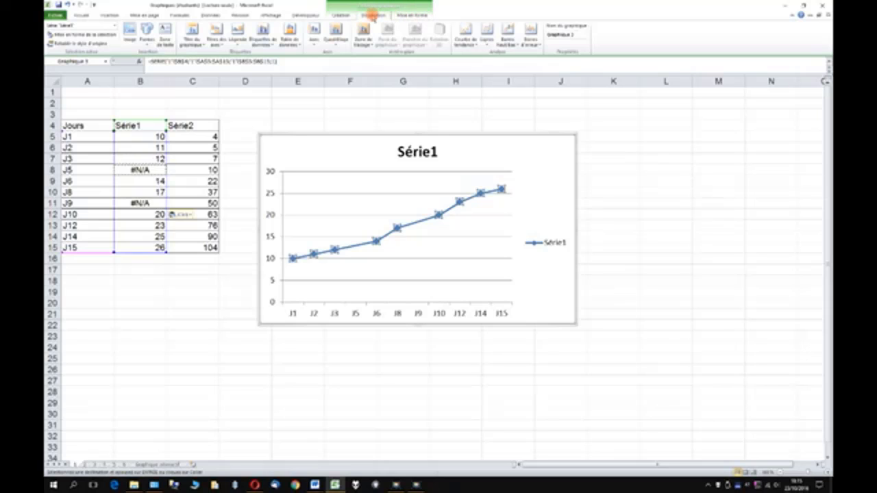
right_click(407, 225)
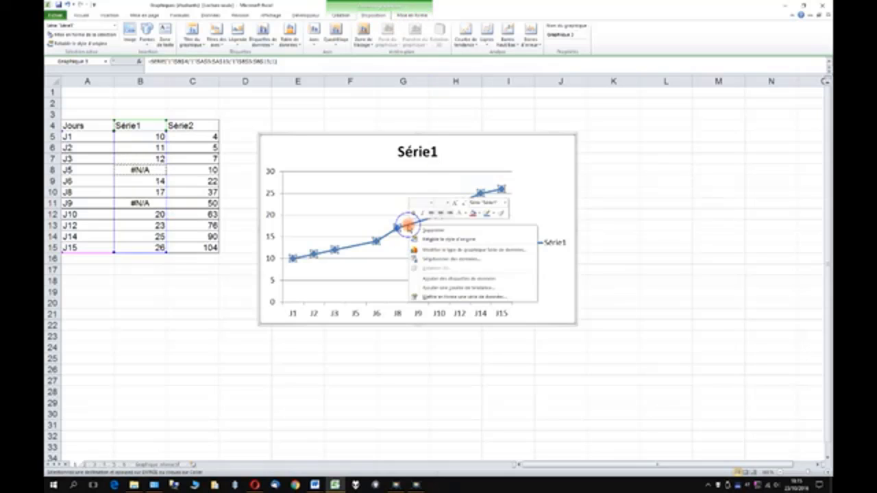
click(457, 288)
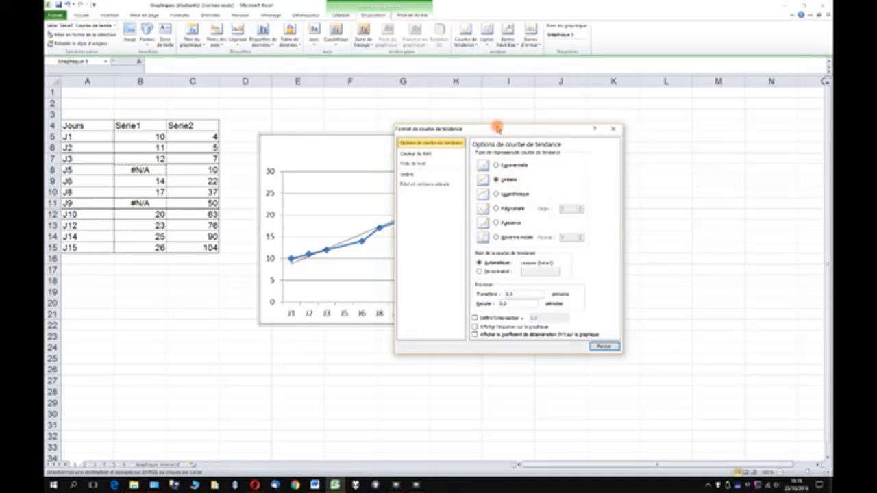
drag(496, 128, 604, 129)
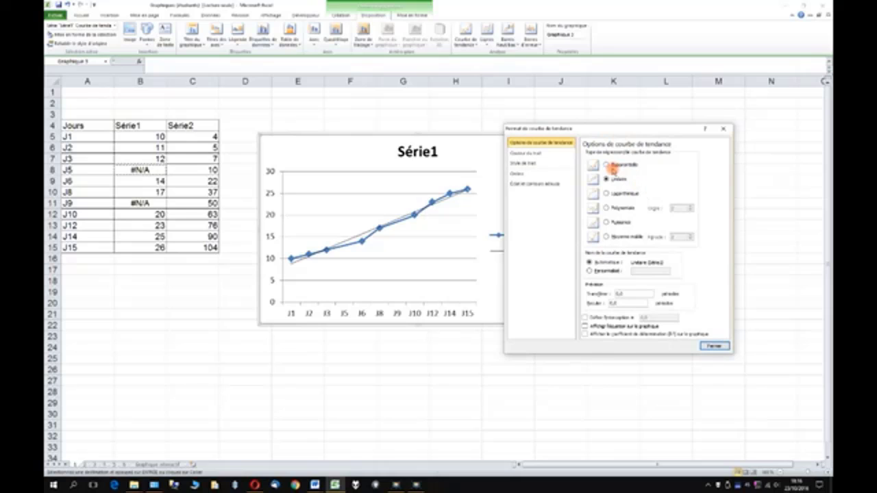
click(607, 165)
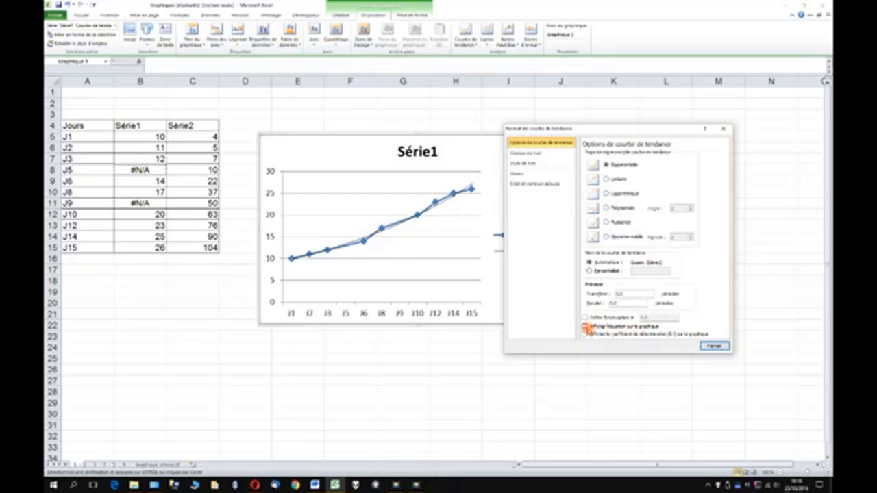
click(585, 326)
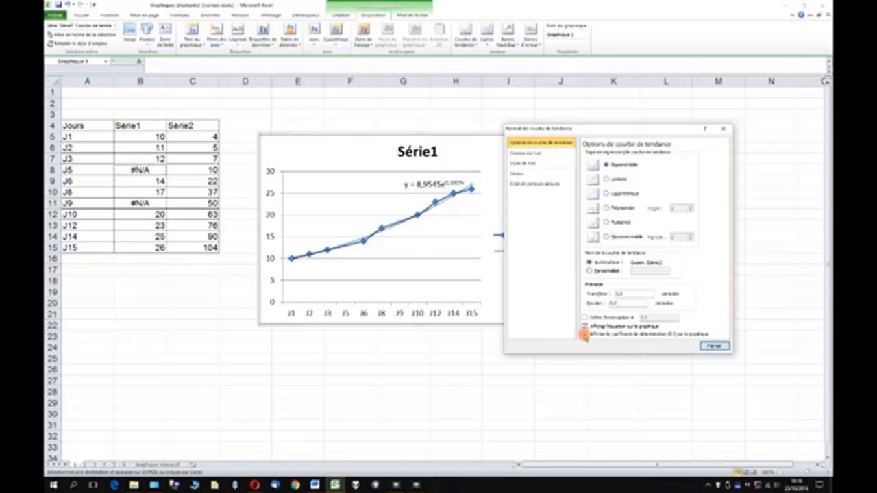
click(586, 333)
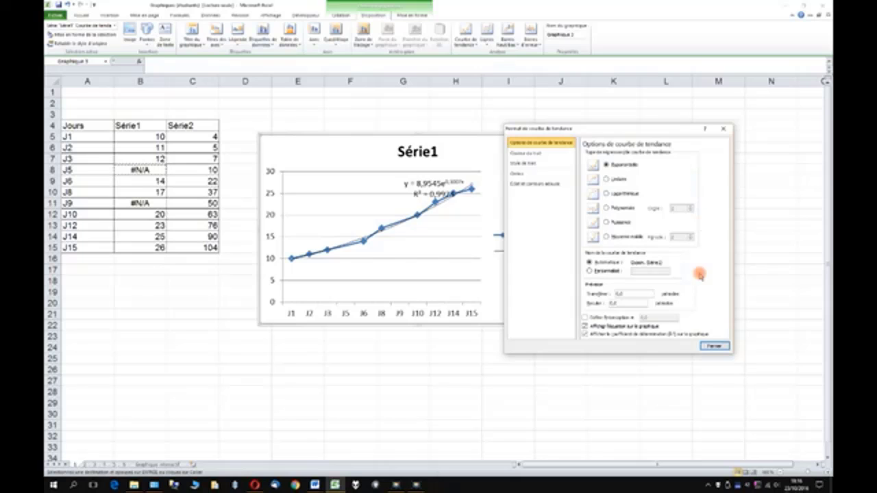
click(715, 346)
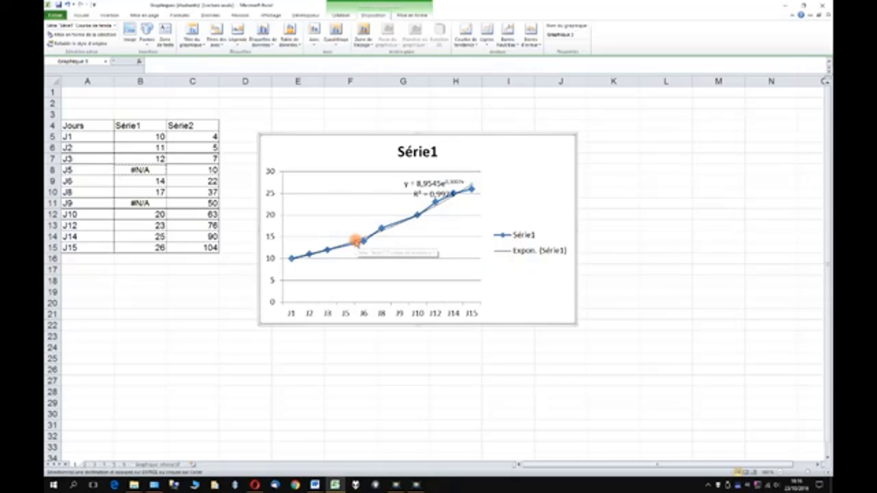
Step: Increase the exponential trendline's line width and move its equation and R² label to the blank area above the legend
click(355, 240)
double_click(354, 240)
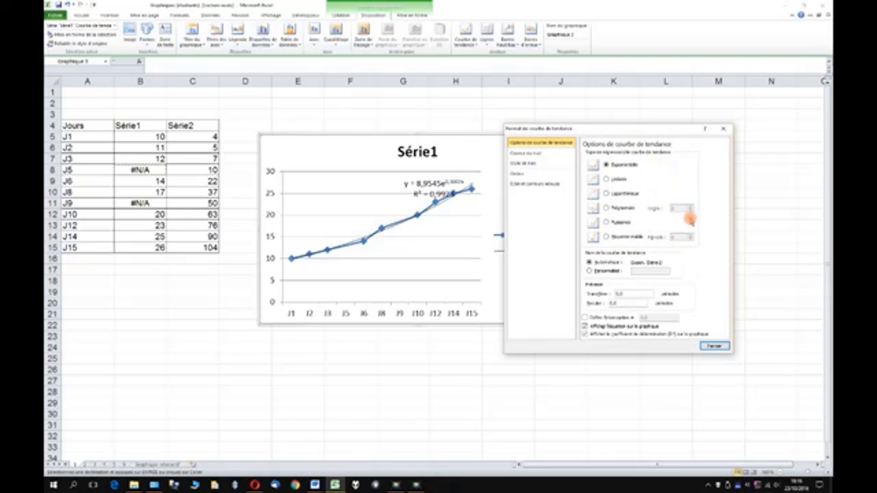
click(521, 152)
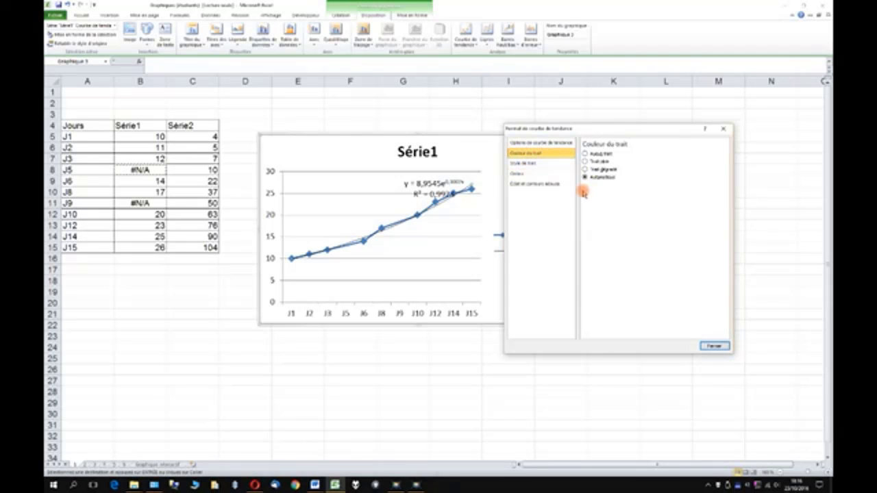
click(536, 165)
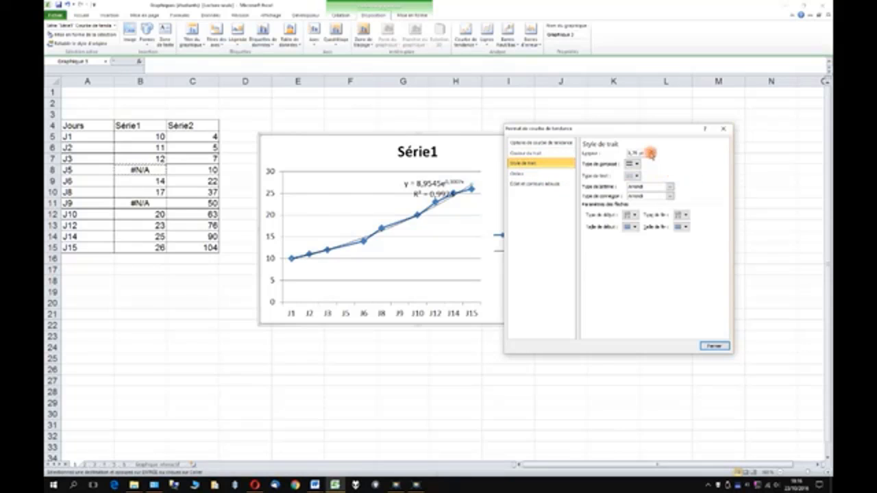
click(652, 151)
click(653, 151)
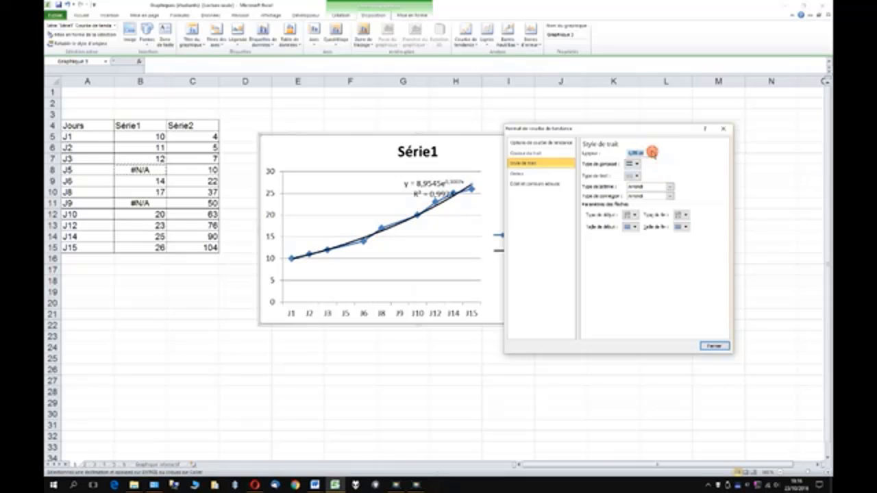
click(652, 152)
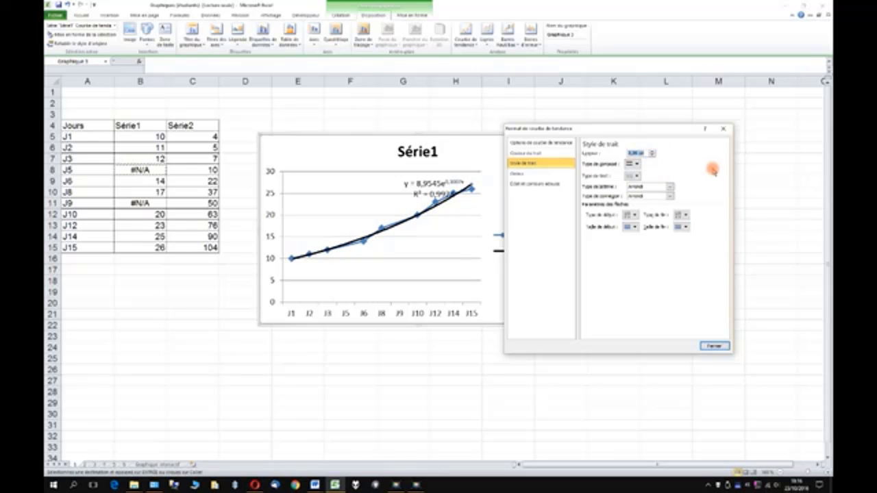
click(715, 346)
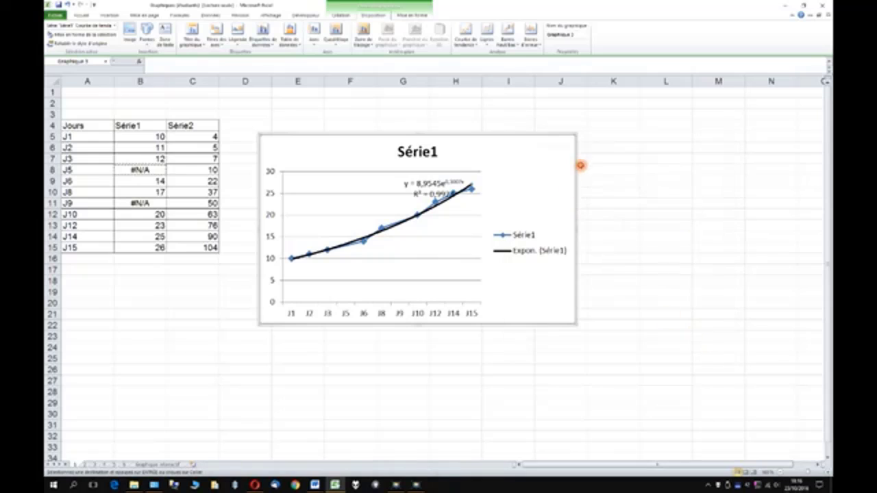
drag(437, 185, 526, 156)
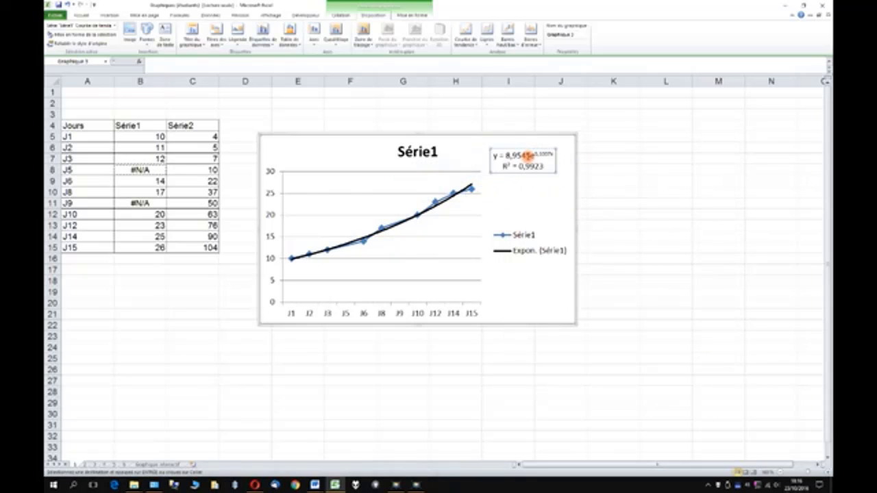
click(557, 199)
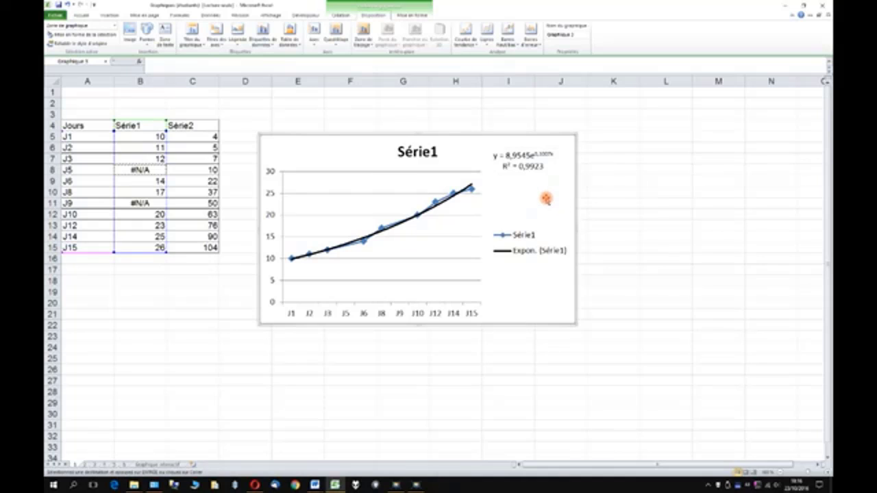